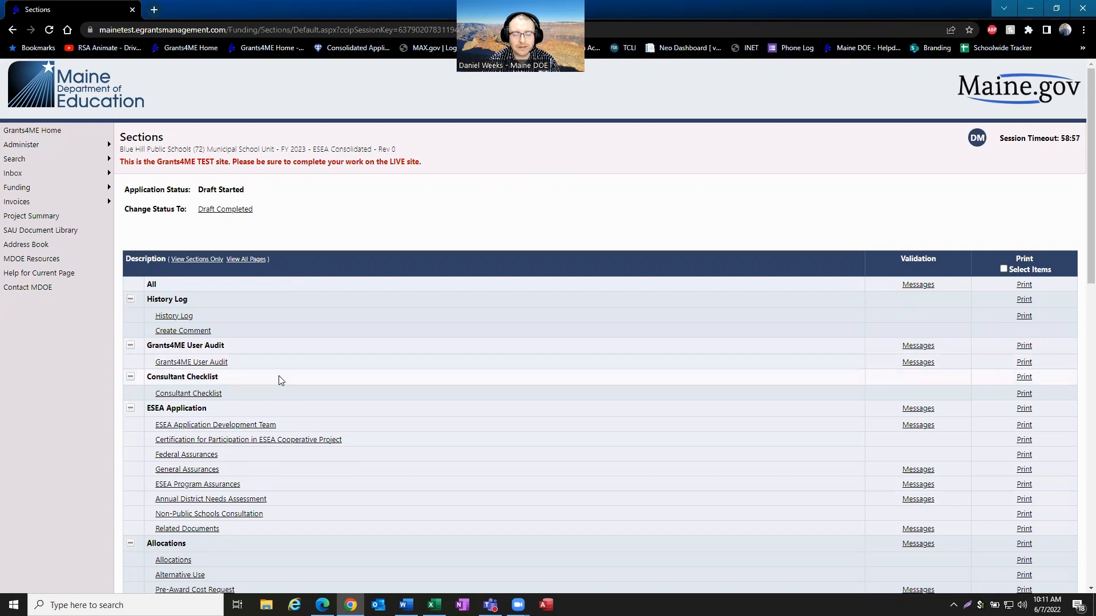
In Create School and District Projects, create a project of type School located at Blue Hill Consolidated School (73)
scroll(297, 371, down, 2)
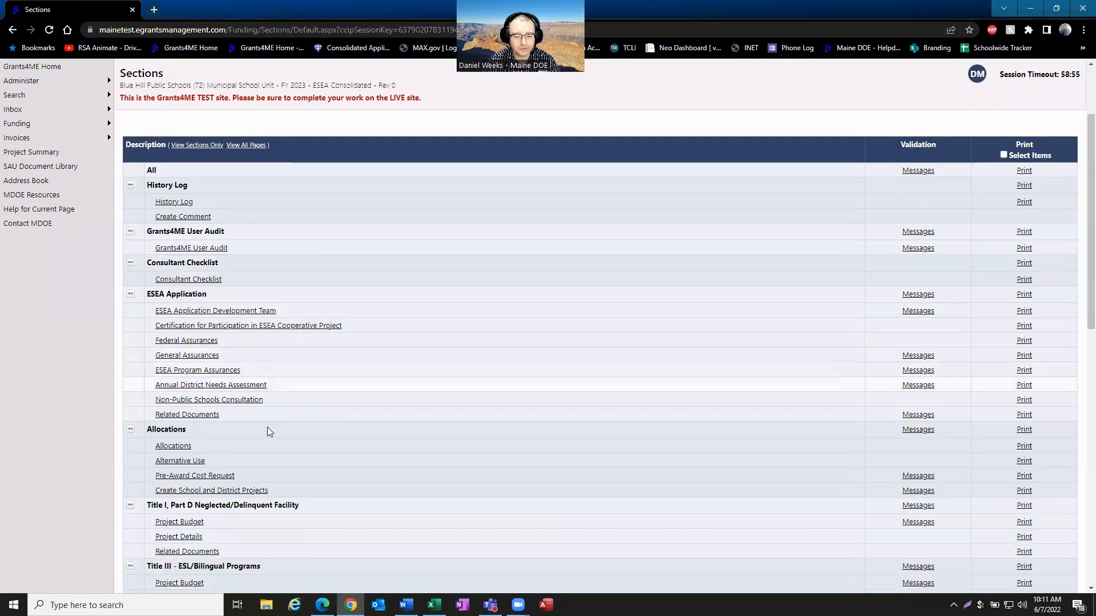
click(210, 490)
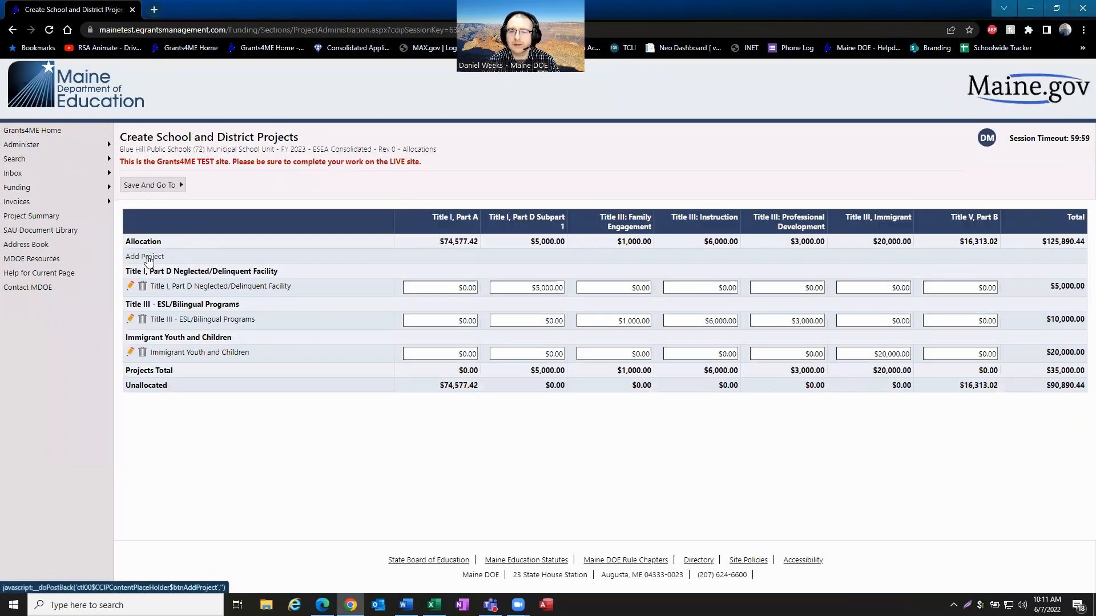
click(147, 256)
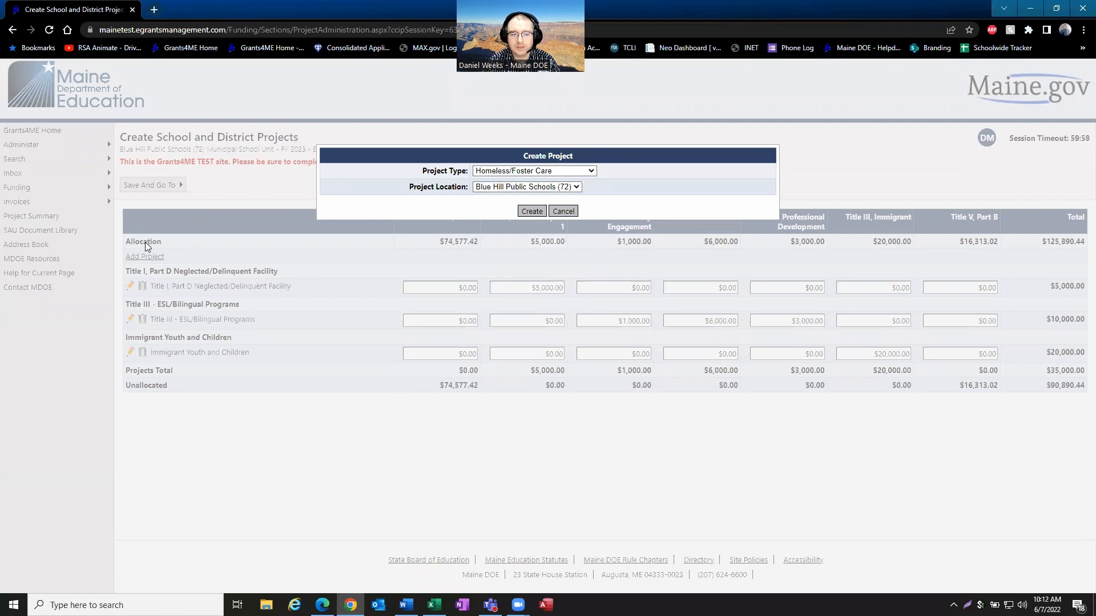
click(493, 172)
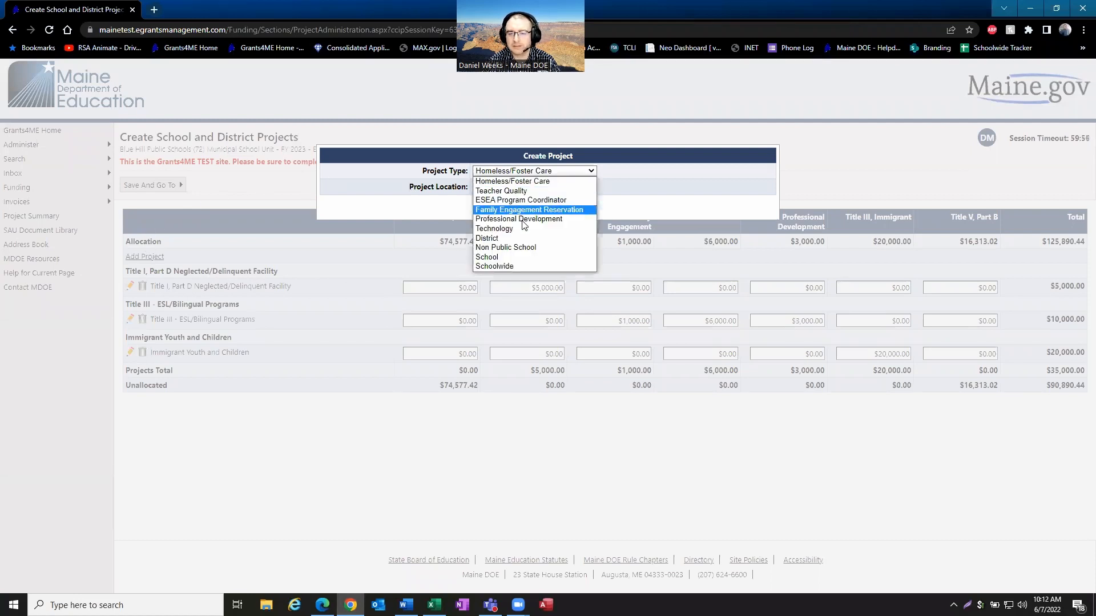
click(515, 256)
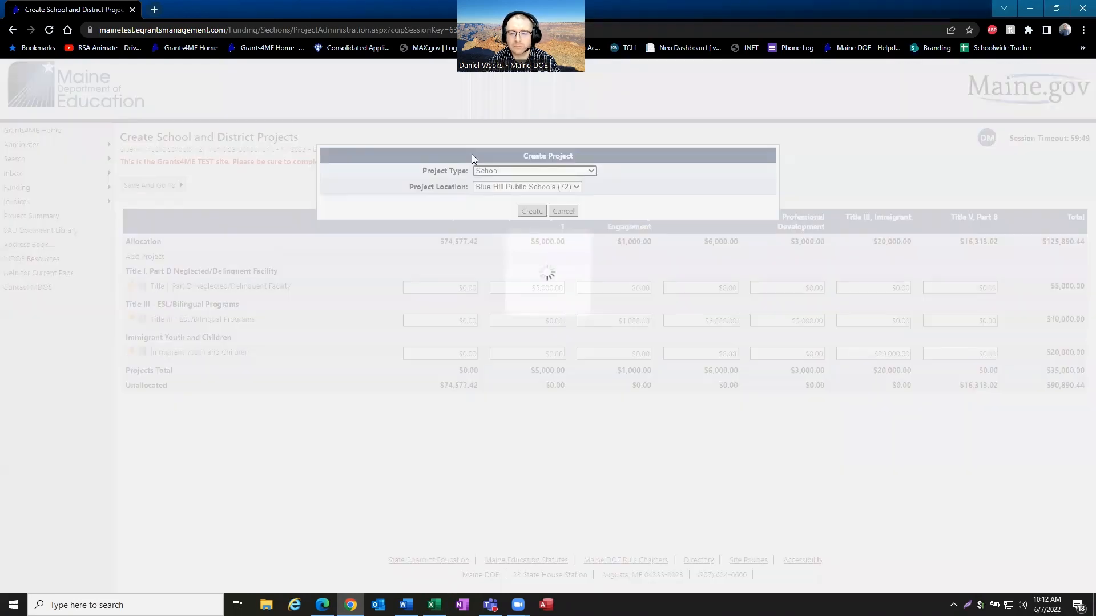
click(529, 188)
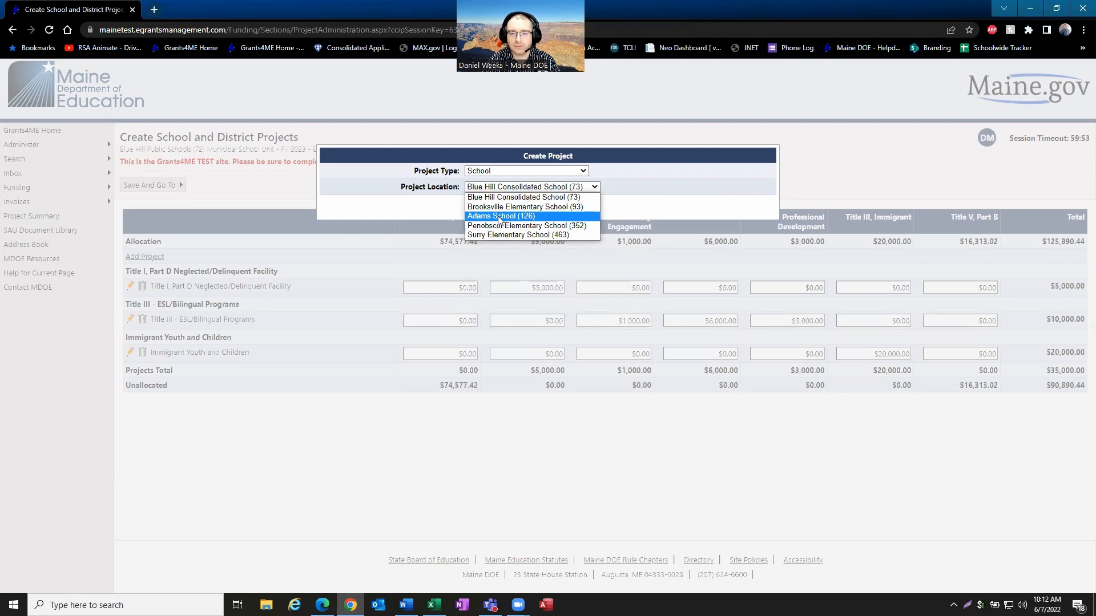
click(522, 198)
click(533, 212)
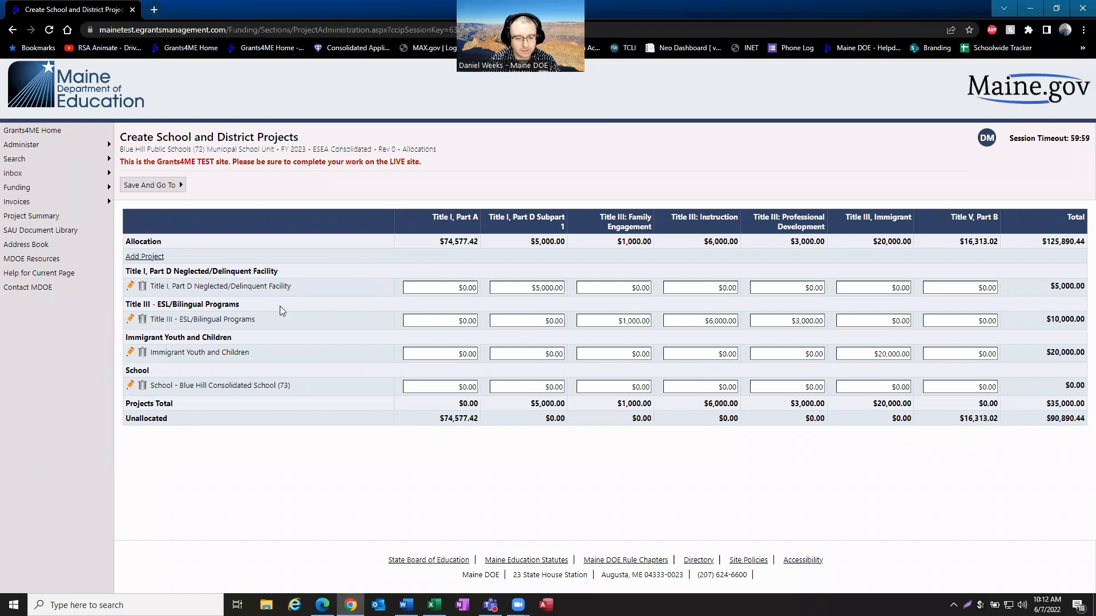
Allocate $5,000 of Title I, Part A to the Blue Hill Consolidated School project, then save and return to Sections
click(457, 386)
text(5000)
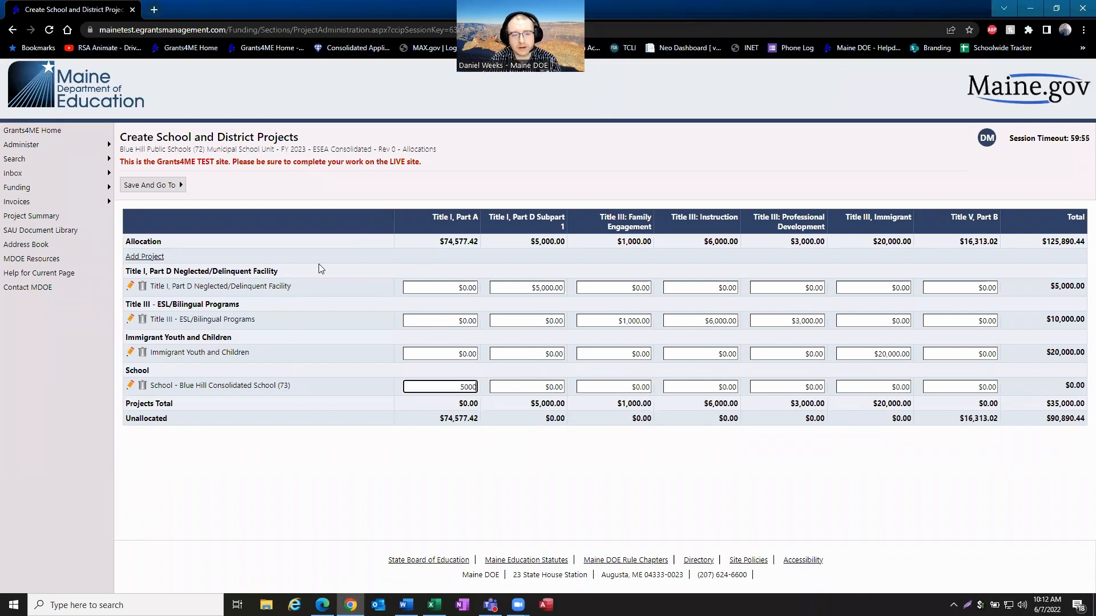
click(325, 250)
mouse_move(173, 185)
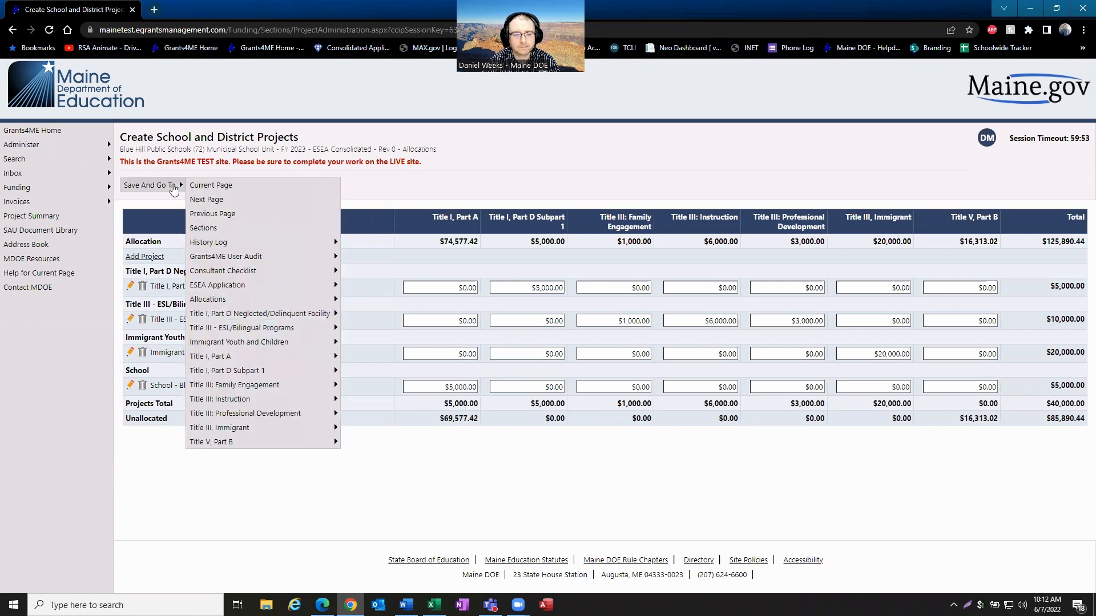
click(227, 228)
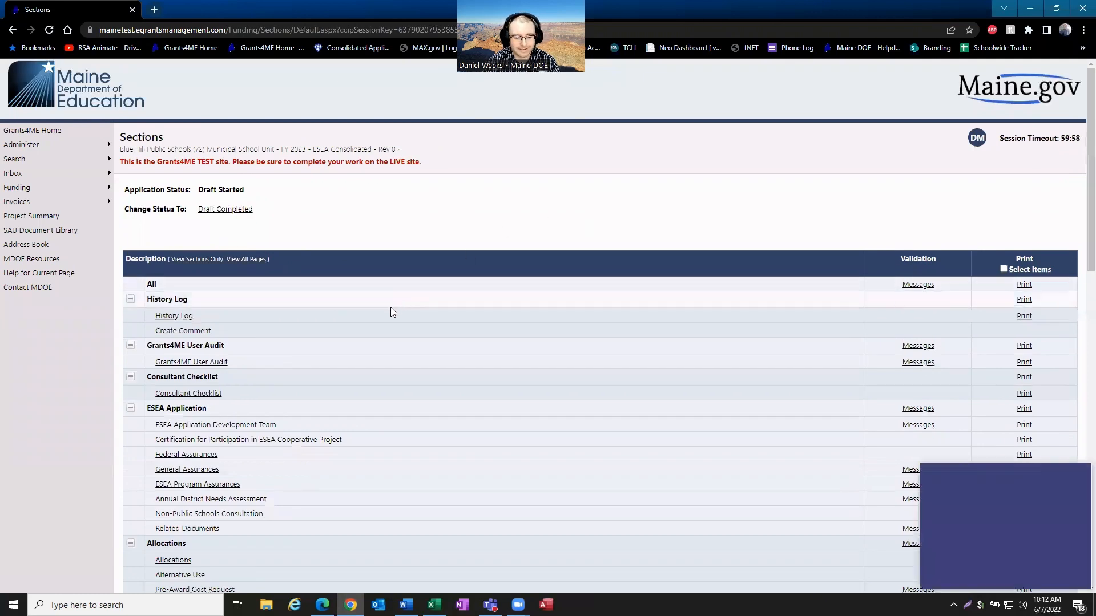
Dismiss the meeting notification and open the Annual School Needs Assessment for Blue Hill Consolidated School (73)
scroll(391, 312, down, 3)
scroll(391, 313, down, 4)
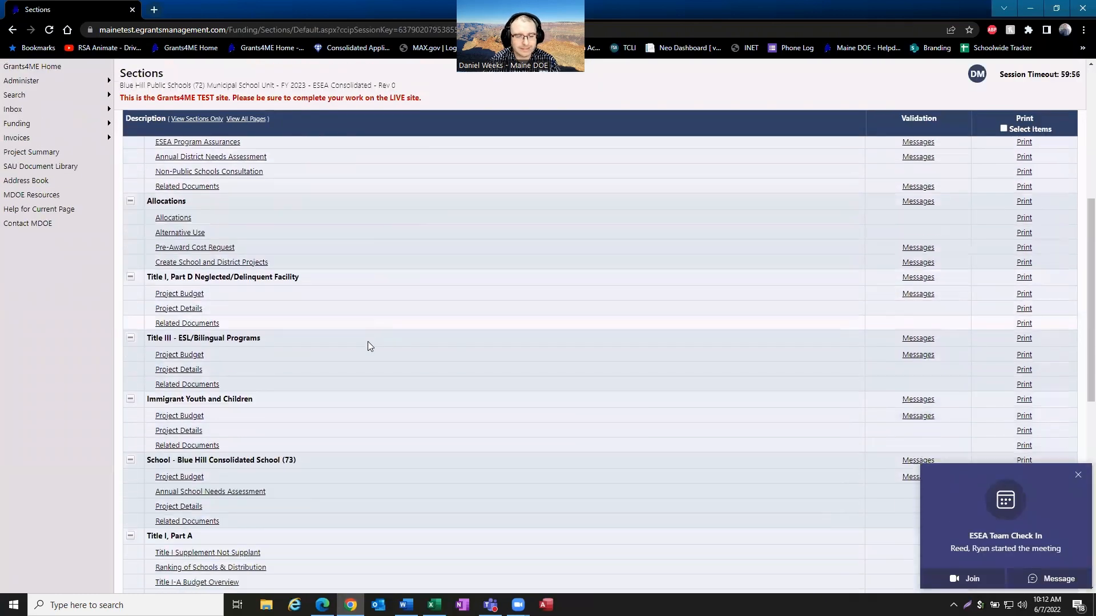
click(1079, 475)
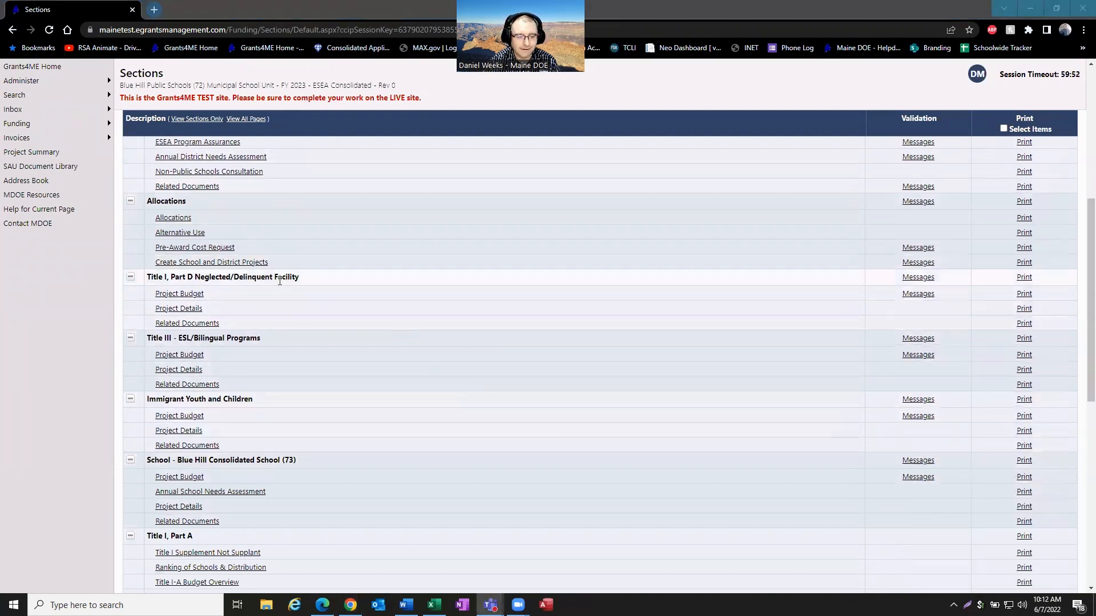
scroll(274, 366, down, 1)
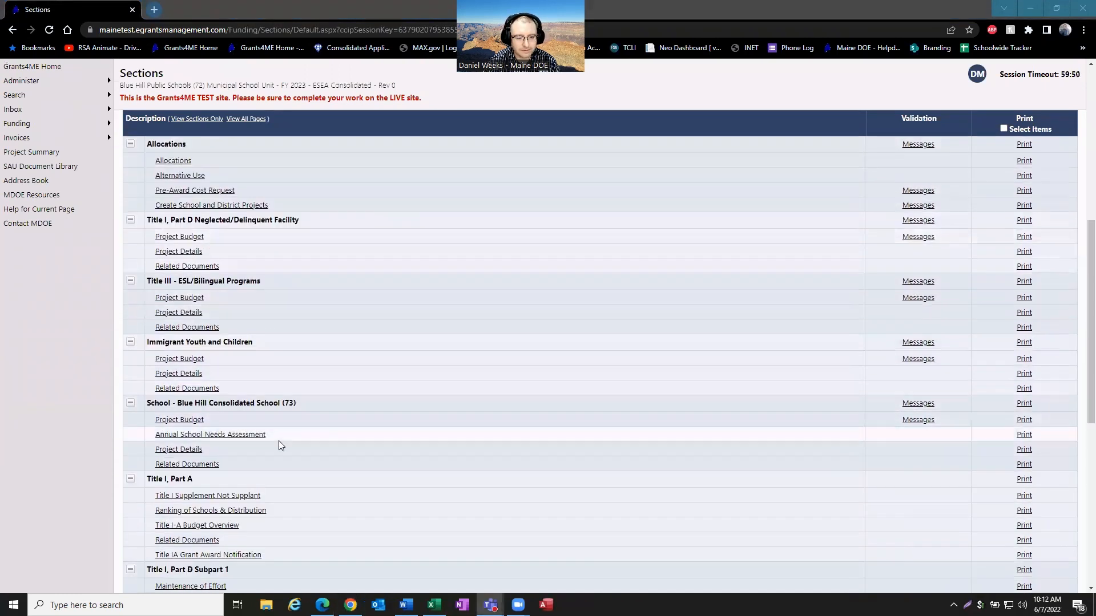
scroll(191, 407, down, 1)
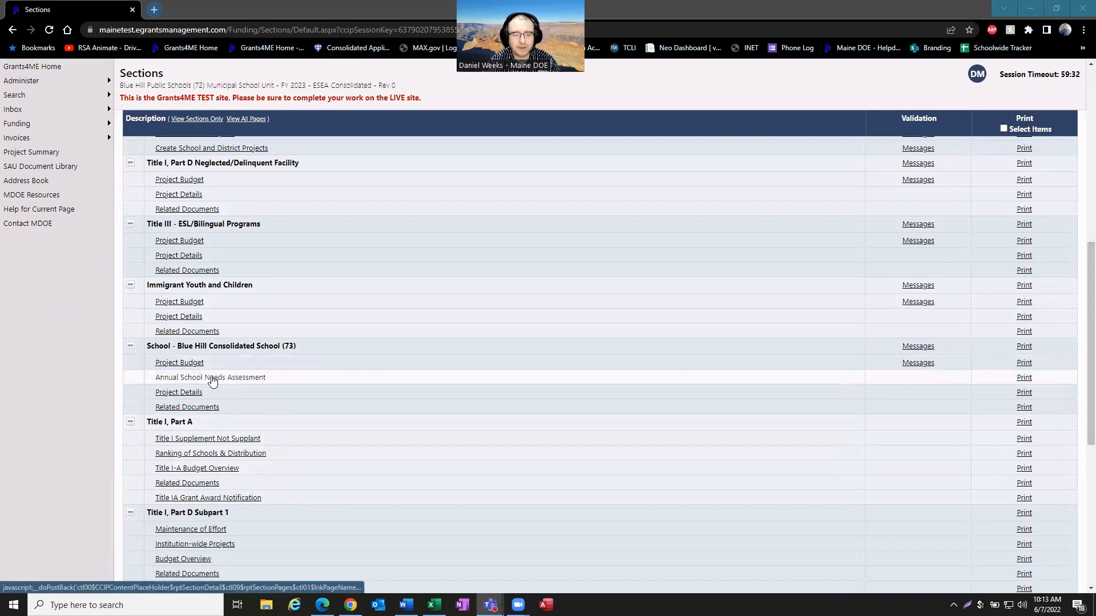
click(167, 378)
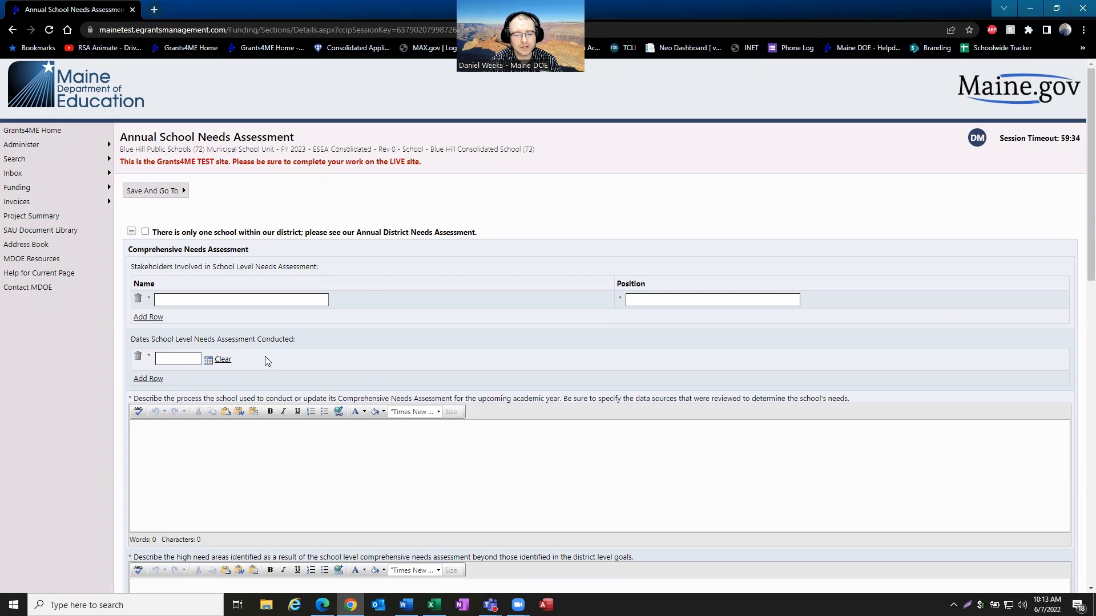
Review the needs assessment form's process and high need area descriptions, the sample SMART goal and the three school level goal fields
scroll(265, 361, down, 3)
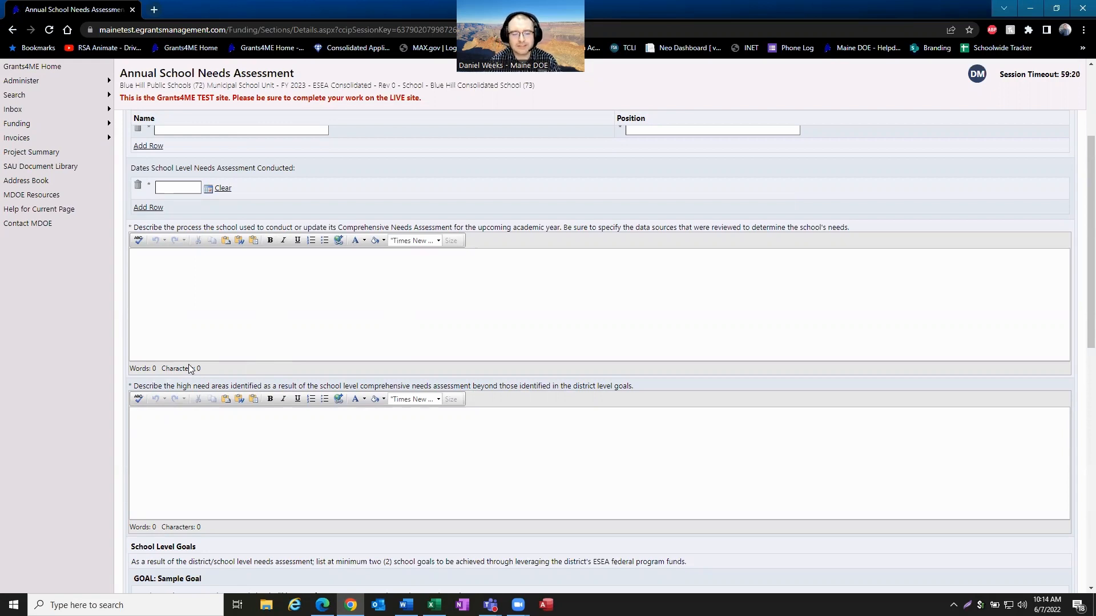
scroll(203, 359, down, 2)
click(201, 348)
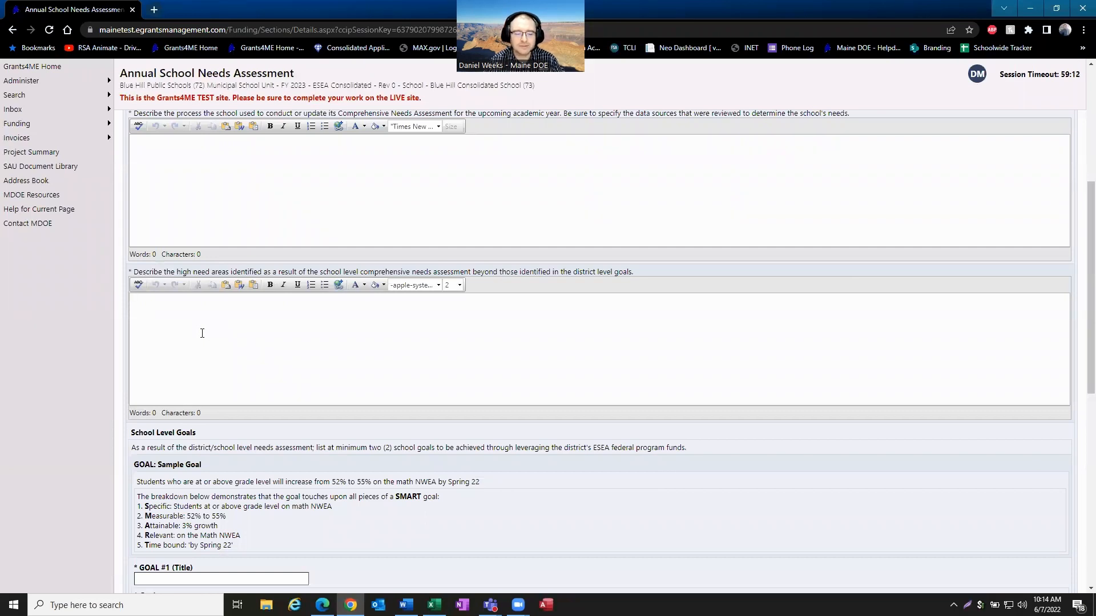
scroll(202, 333, down, 5)
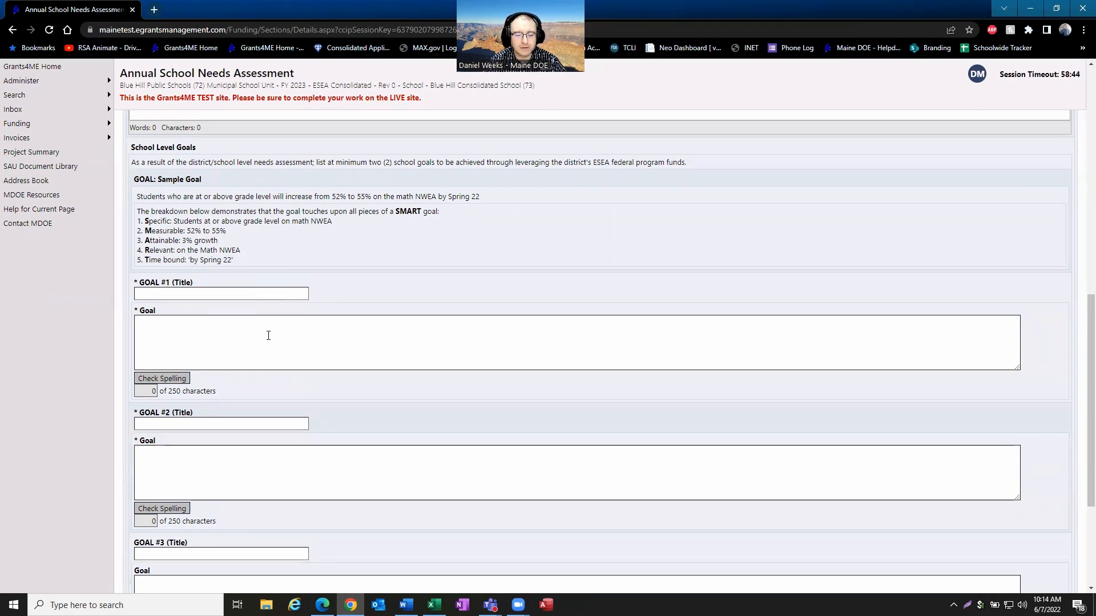
scroll(276, 345, down, 3)
scroll(276, 336, up, 1)
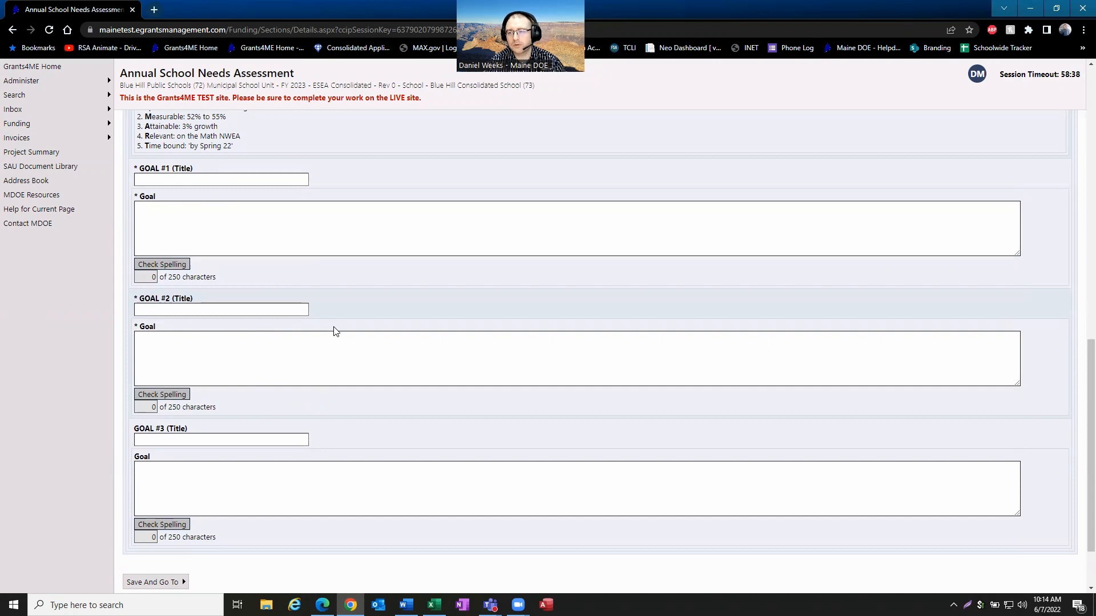
scroll(335, 331, up, 1)
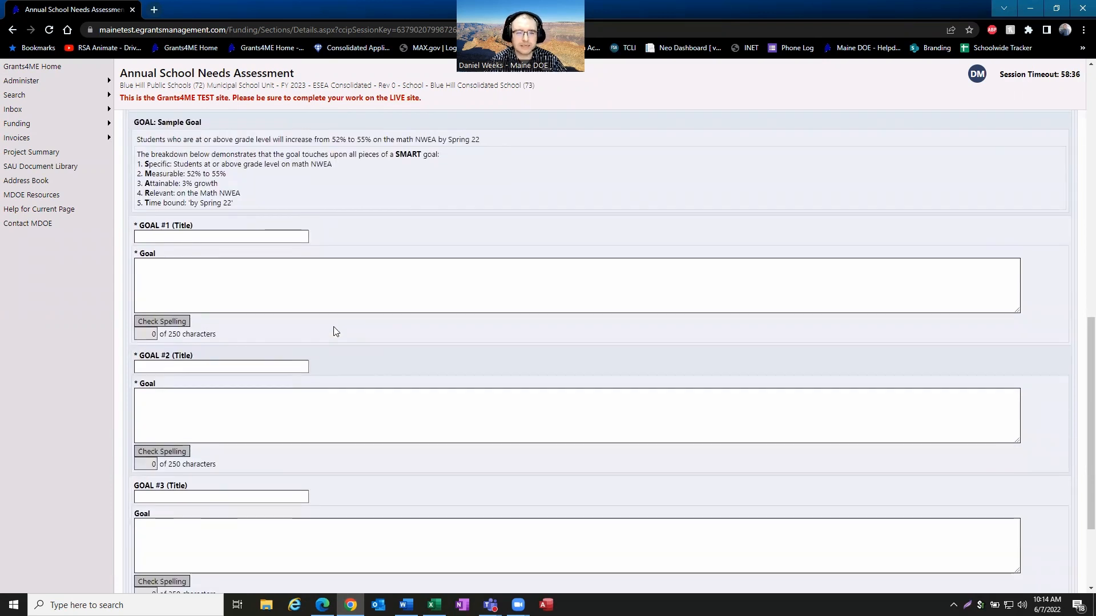
scroll(334, 335, up, 1)
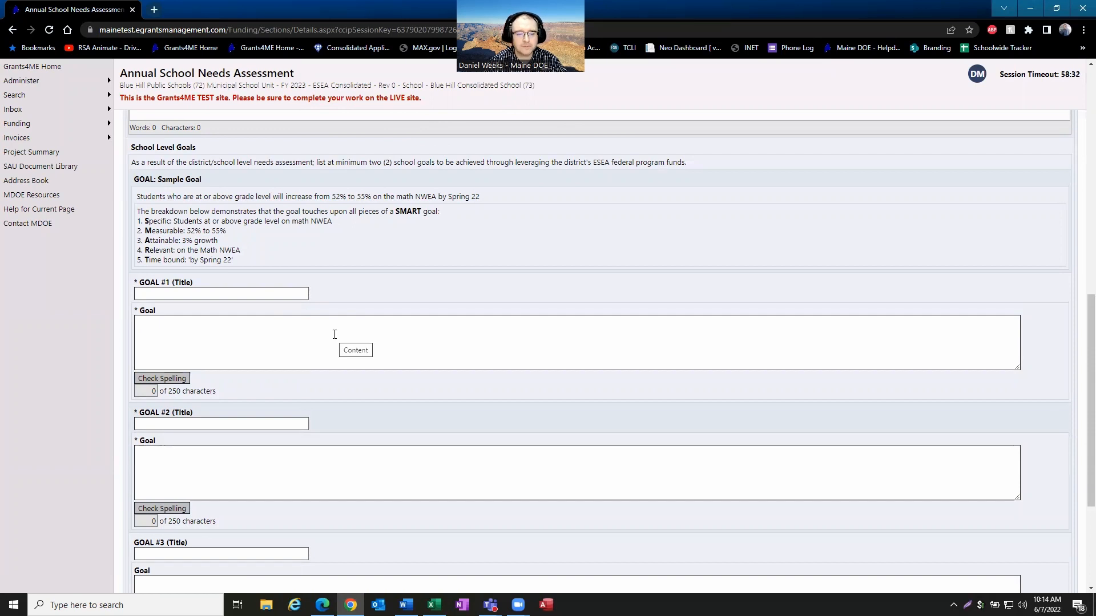
scroll(283, 394, down, 3)
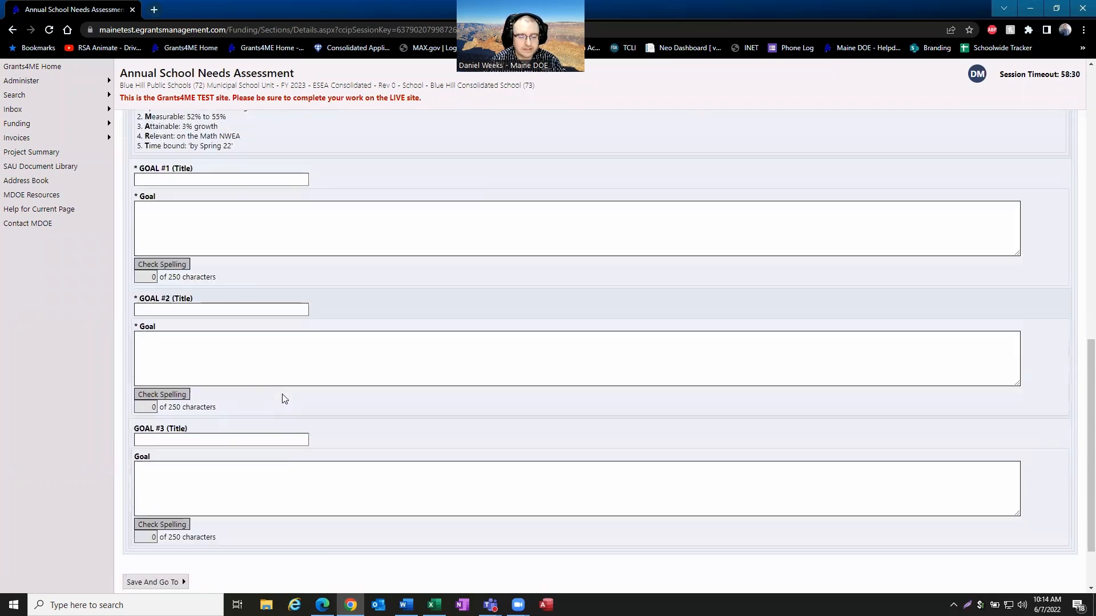
scroll(283, 389, up, 1)
scroll(285, 371, up, 15)
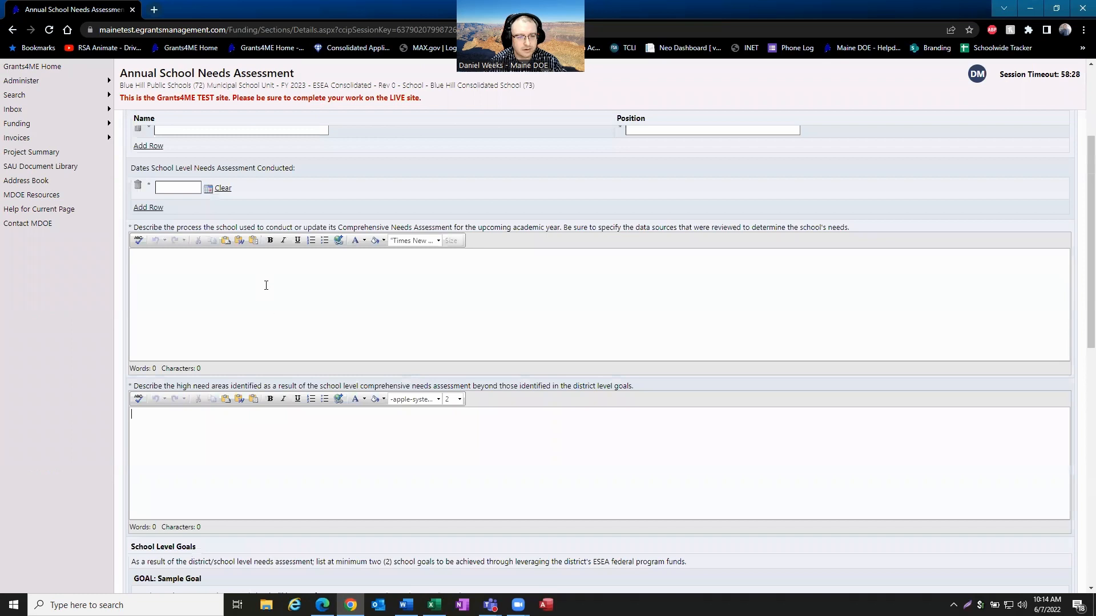
Save the needs assessment and go to the Project Details page of the Blue Hill Consolidated School (73) project
click(183, 190)
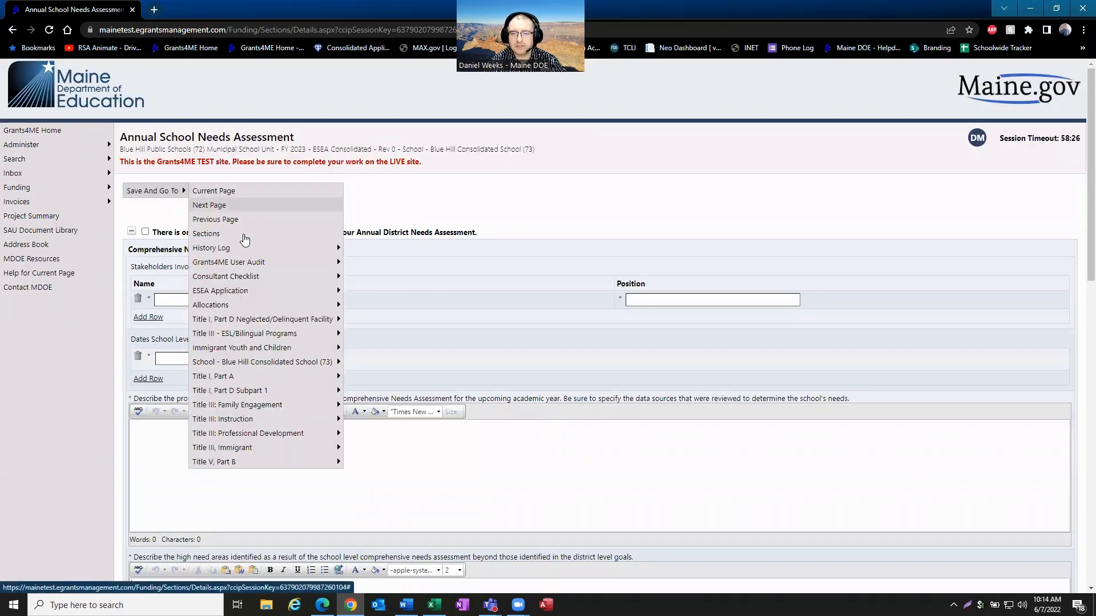
mouse_move(277, 436)
mouse_move(308, 365)
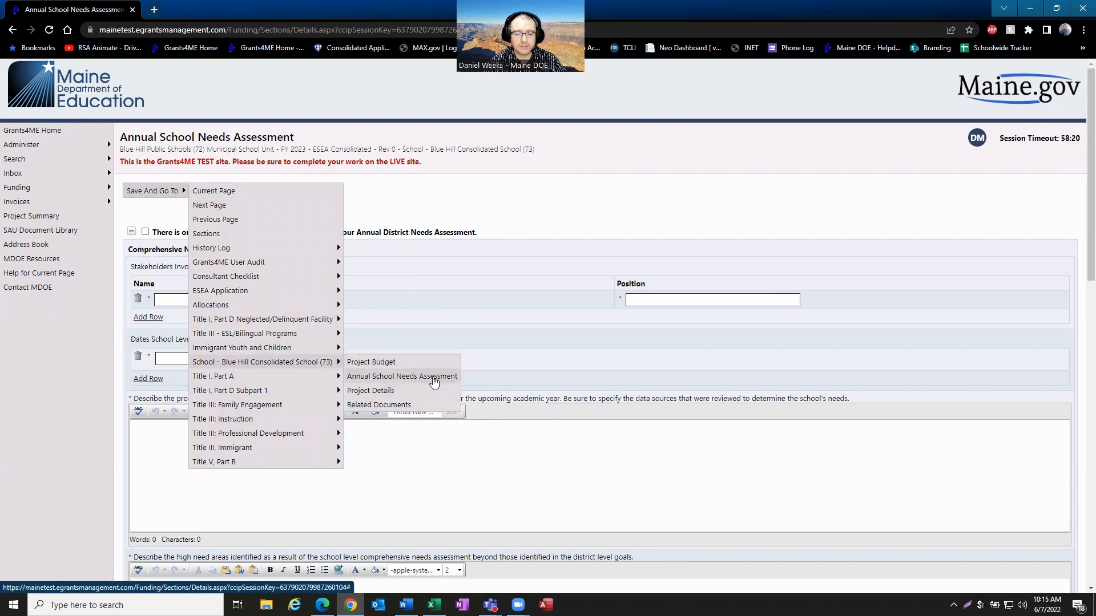
click(363, 392)
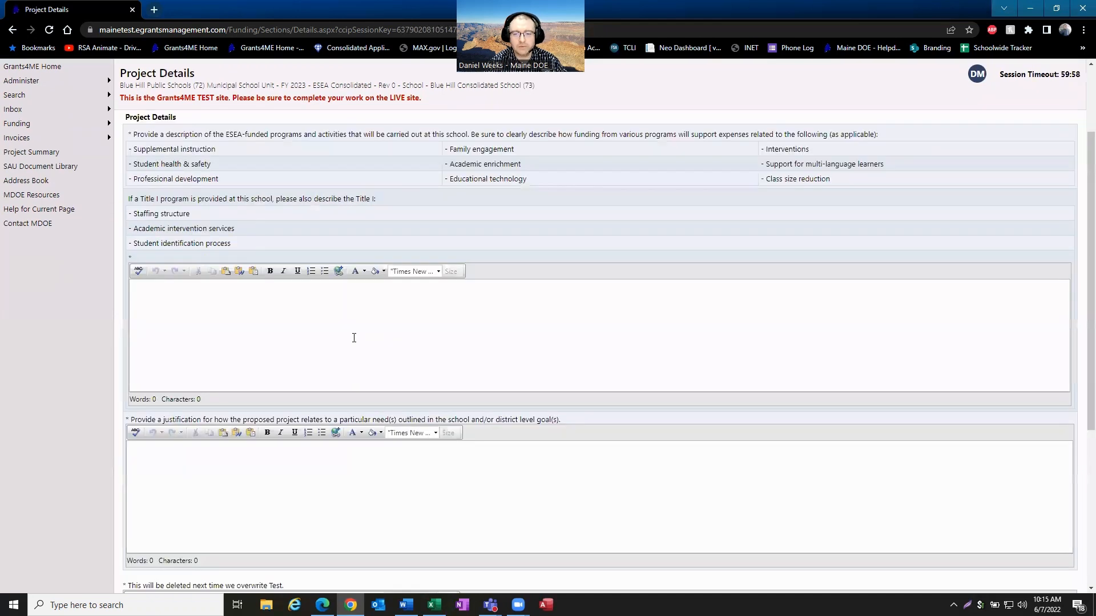
Review the Project Details prompts for the ESEA-funded program description, Title I details and the project justification
scroll(354, 337, up, 2)
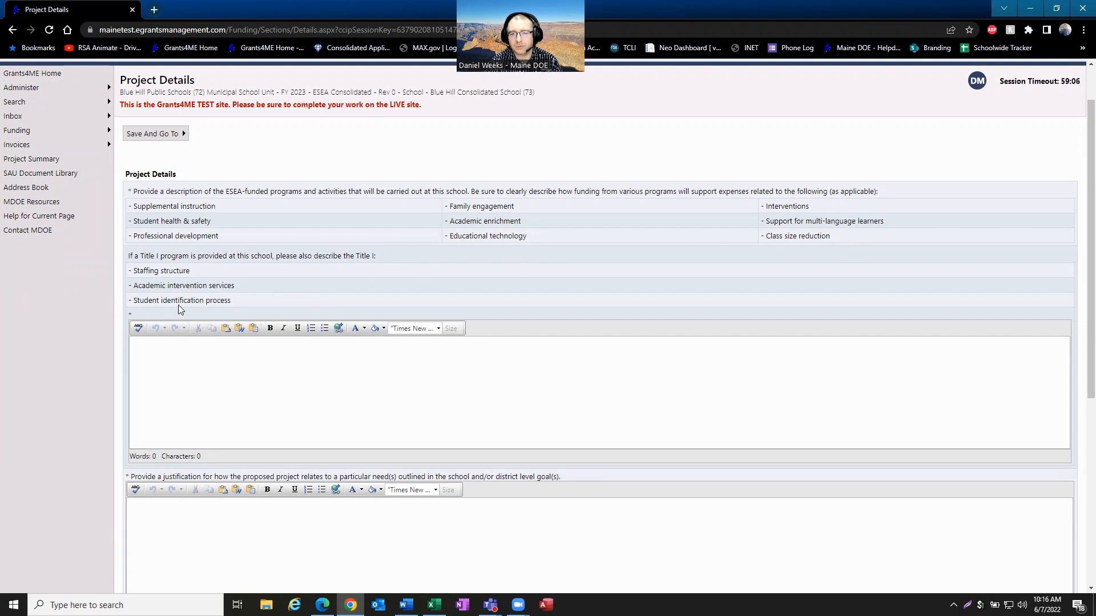
click(169, 359)
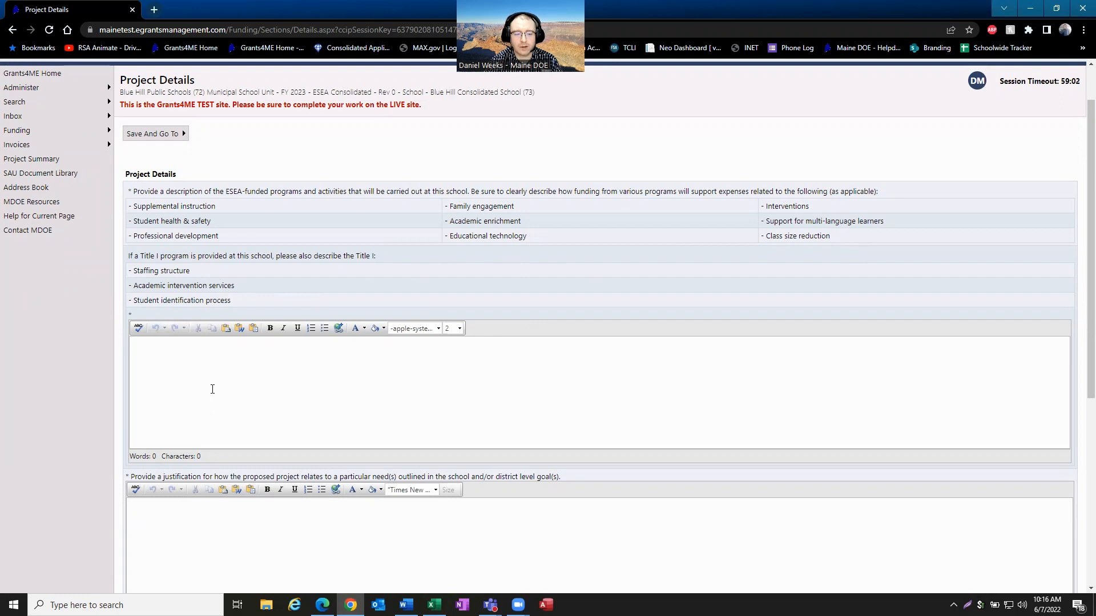
scroll(213, 372, down, 2)
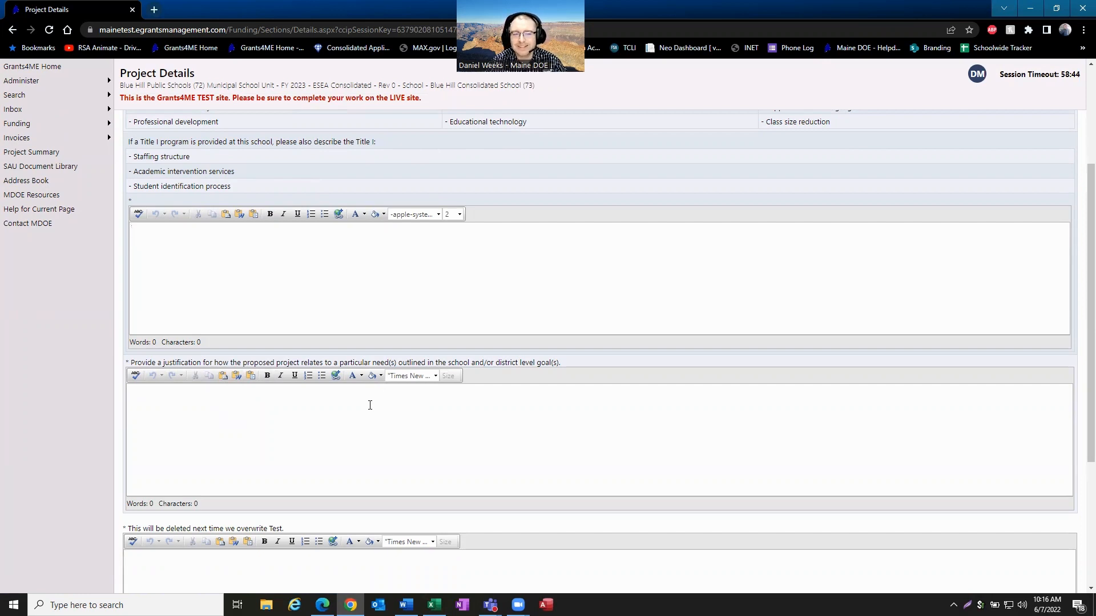
scroll(370, 405, up, 1)
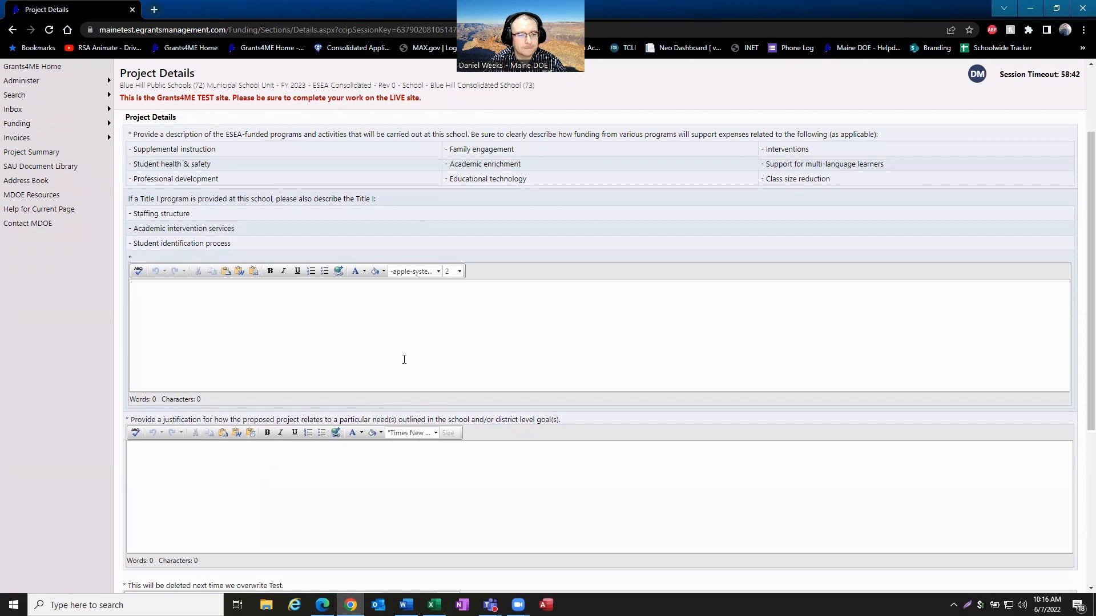
scroll(404, 360, up, 2)
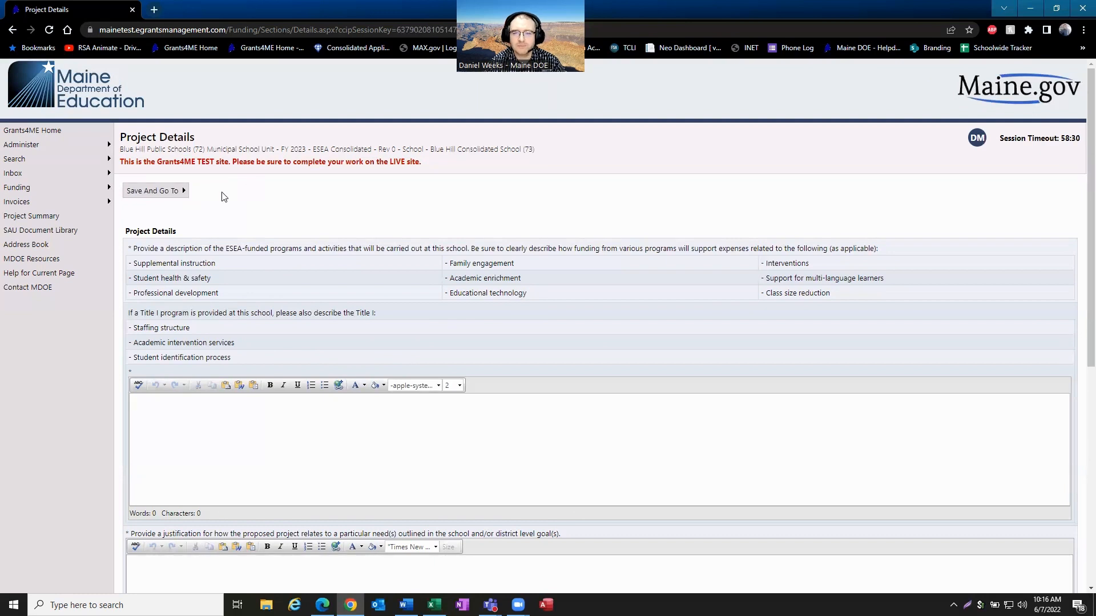
Show the save-and-go destinations available for the Blue Hill Consolidated School (73) project
click(182, 189)
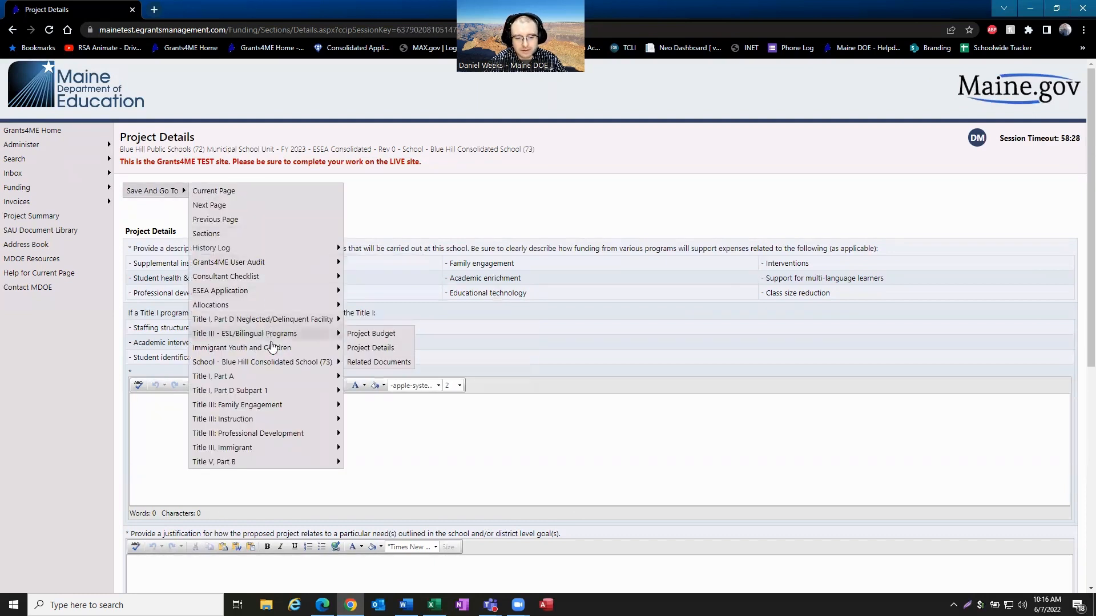
mouse_move(295, 363)
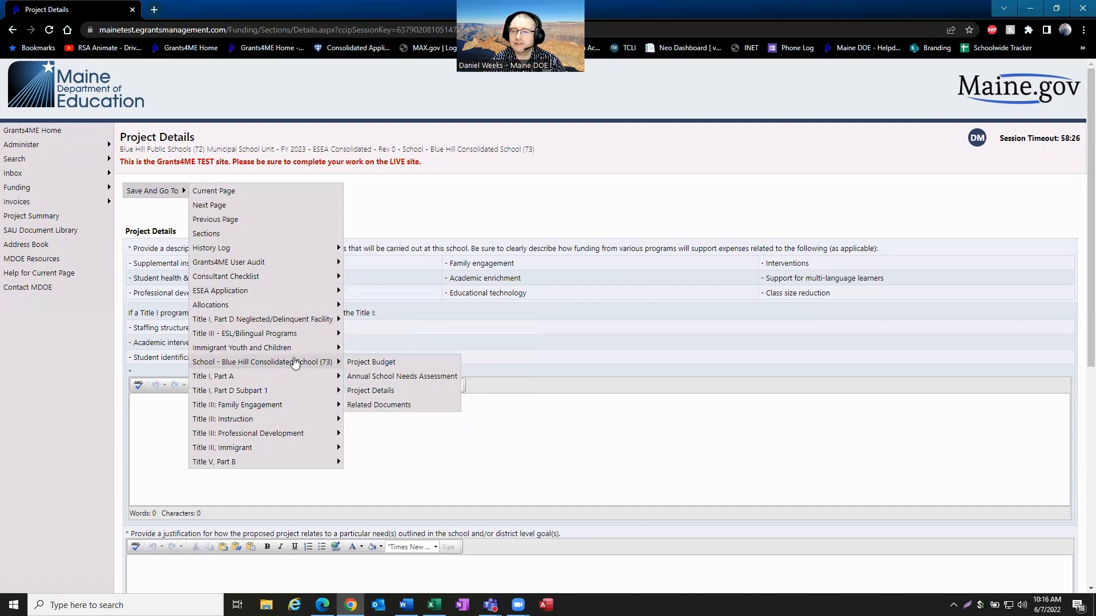